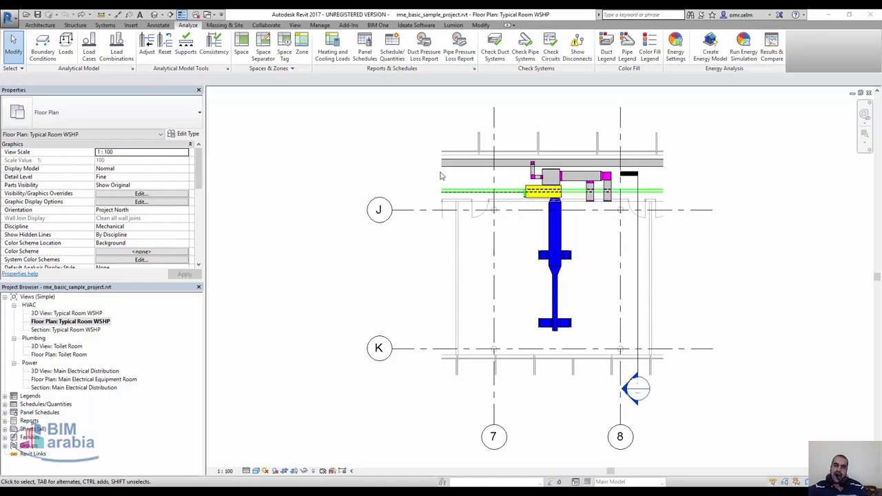
Step: Uncrop the Typical Room WSHP plan, zoom out to the whole building, and start the Space tool
left_click(285, 470)
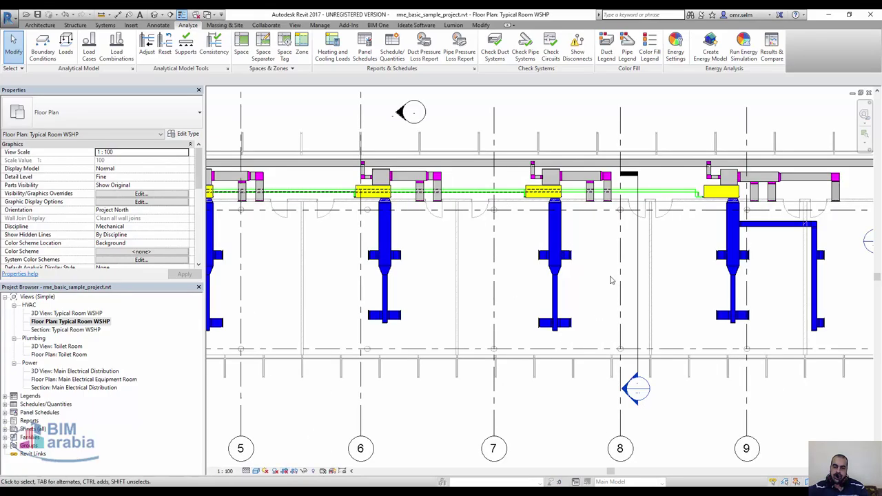
scroll(611, 280, "down", 3)
scroll(611, 280, "down", 3)
scroll(631, 140, "down", 1)
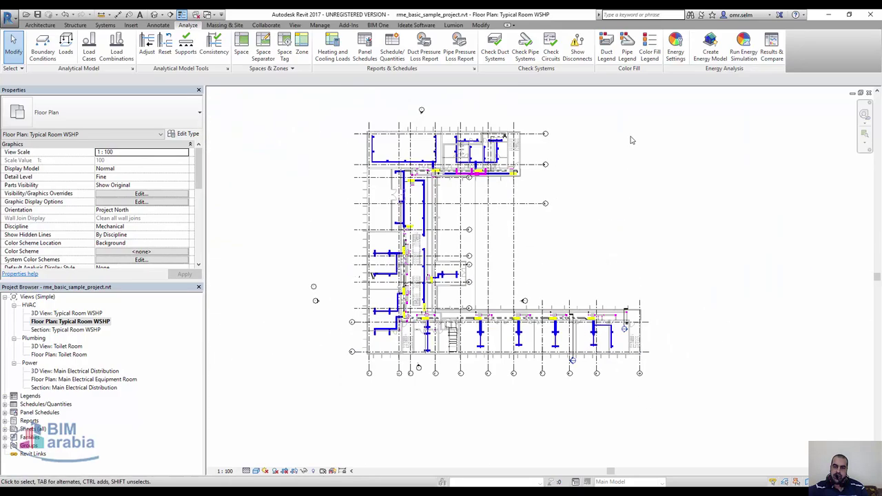
scroll(631, 140, "up", 1)
left_click(241, 47)
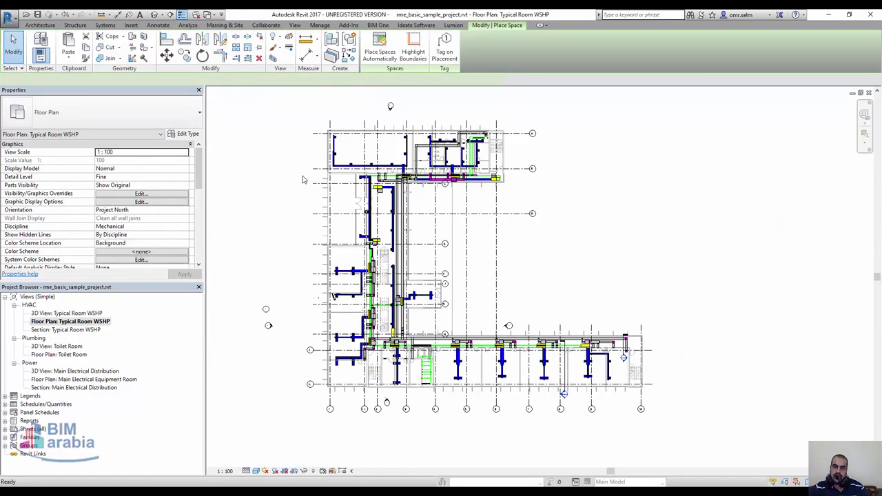
Step: Place spaces automatically, creating one space, dismiss the confirmation, and exit Place Space
scroll(297, 173, "up", 2)
scroll(297, 207, "up", 2)
scroll(297, 275, "up", 2)
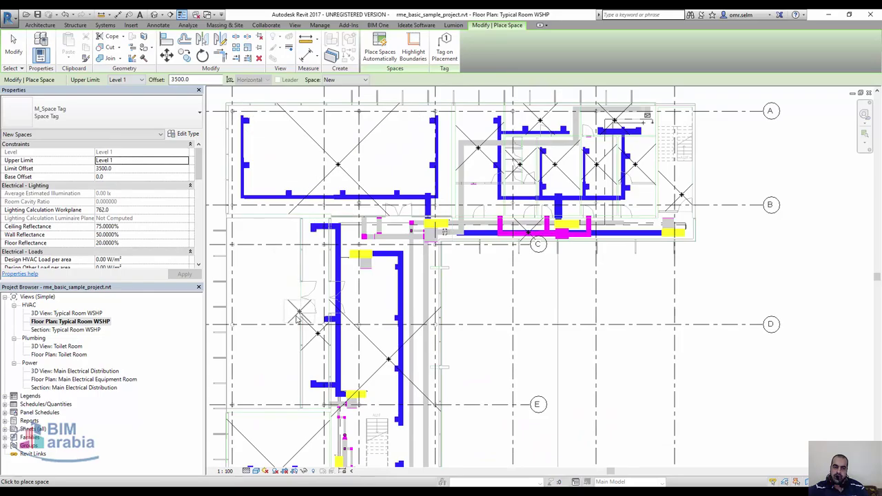
scroll(296, 317, "down", 1)
scroll(510, 344, "down", 2)
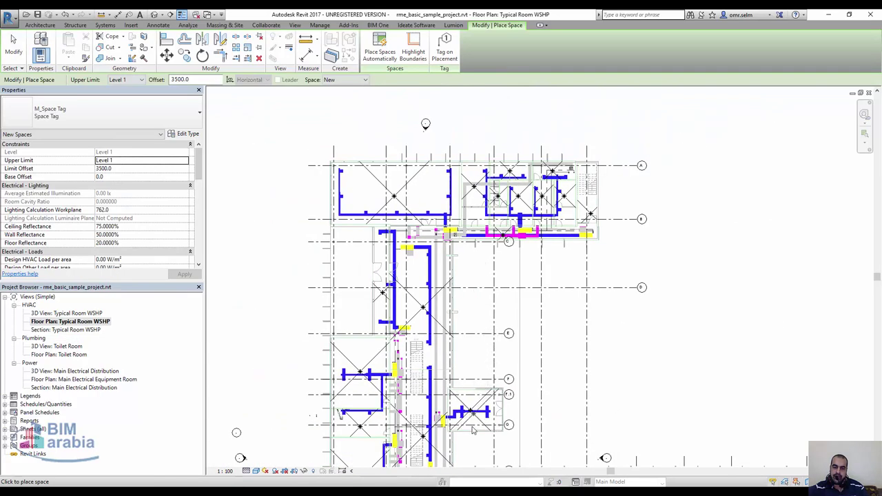
scroll(473, 428, "up", 4)
scroll(455, 275, "down", 3)
scroll(455, 276, "down", 1)
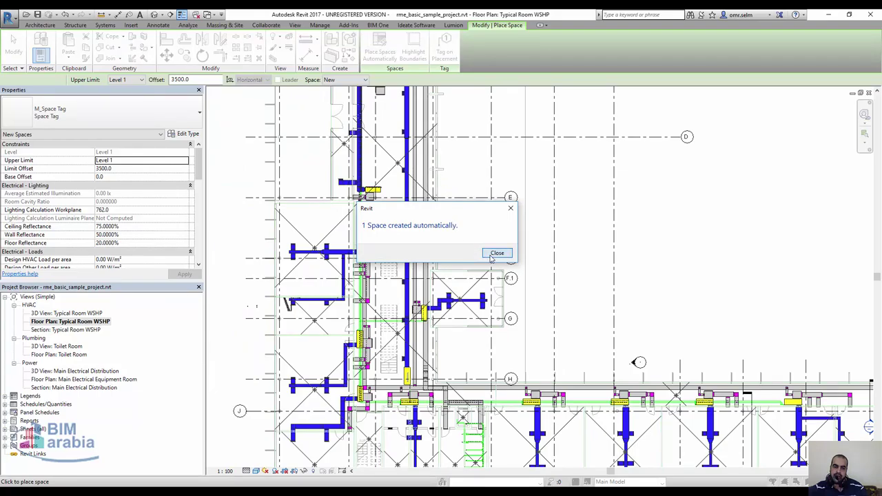
left_click(496, 253)
key("Escape")
key("Escape")
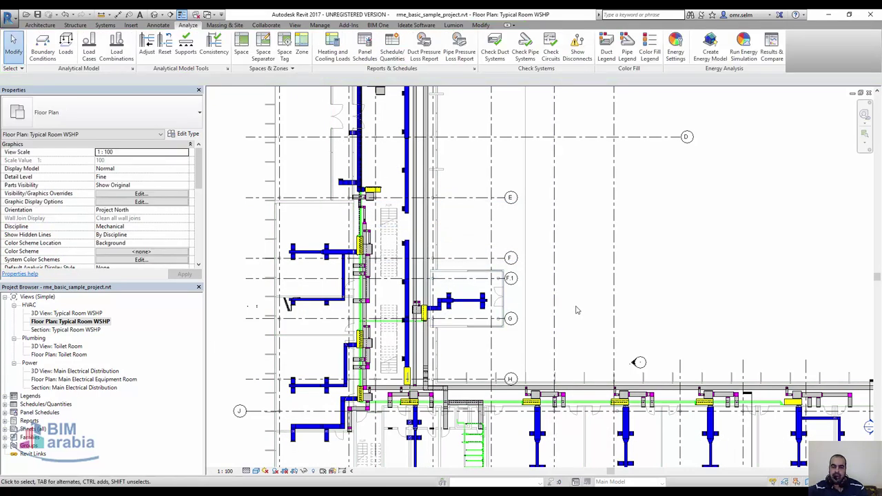
scroll(461, 281, "up", 3)
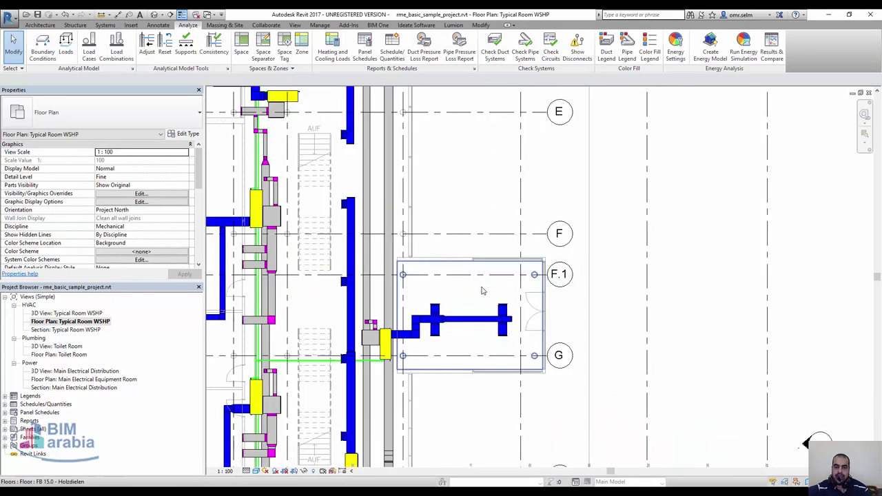
left_click(486, 294)
key("Escape")
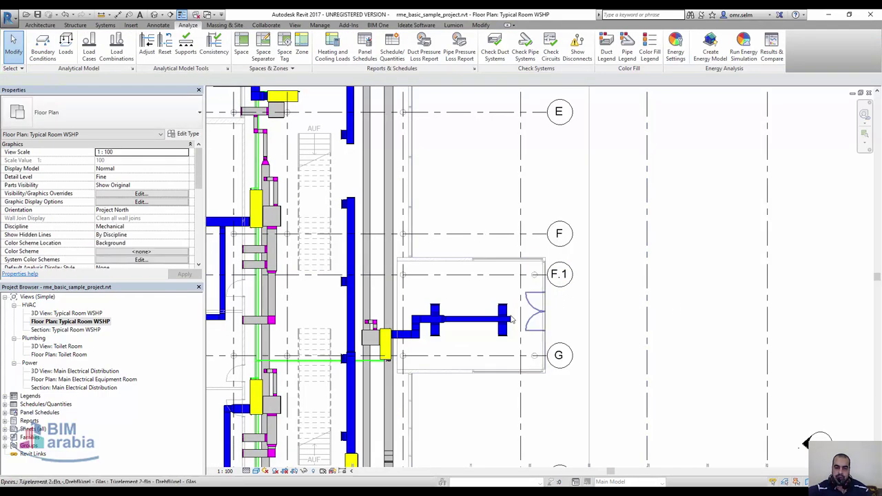
left_click(482, 291)
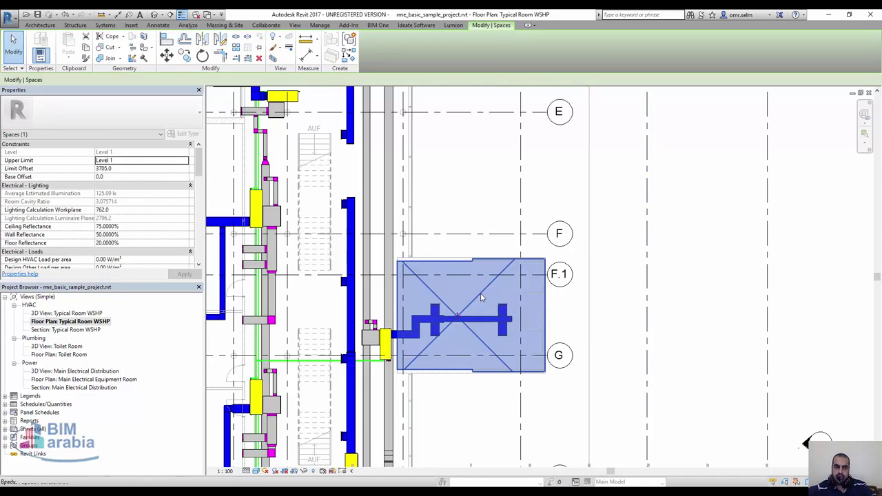
key("Escape")
left_click(482, 296)
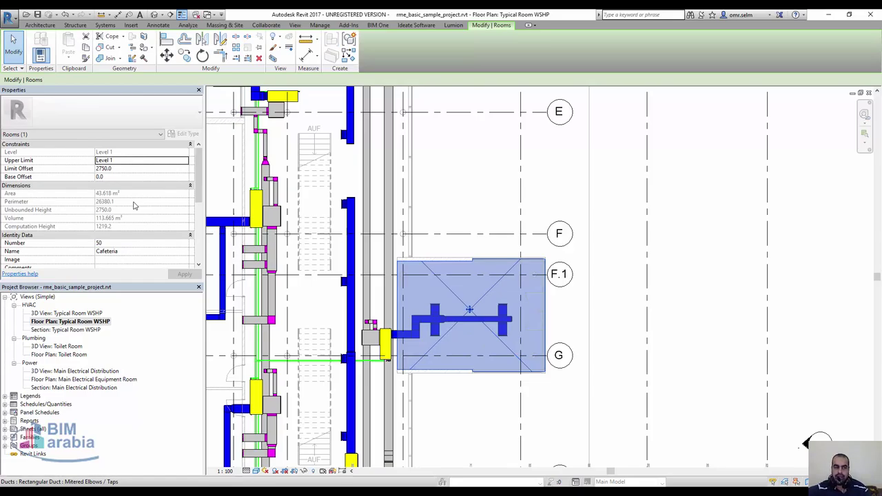
scroll(136, 206, "down", 3)
scroll(136, 207, "up", 1)
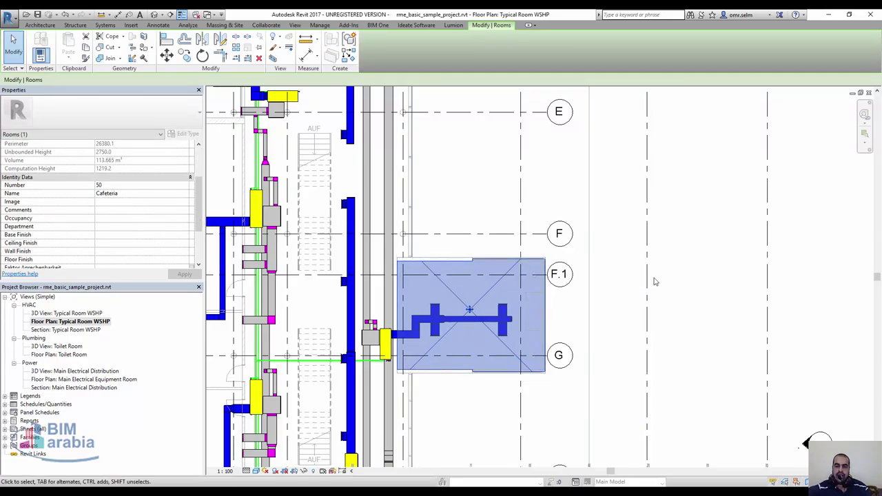
left_click(683, 275)
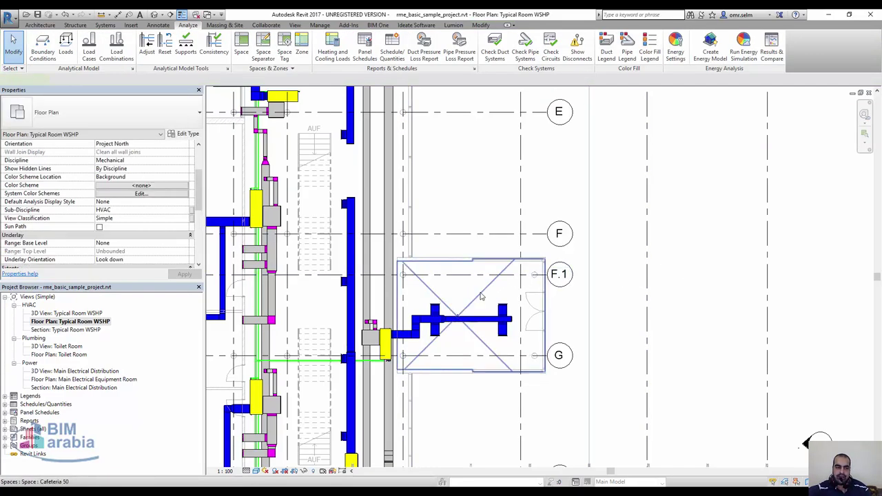
left_click(481, 297)
scroll(65, 211, "down", 3)
scroll(65, 212, "down", 2)
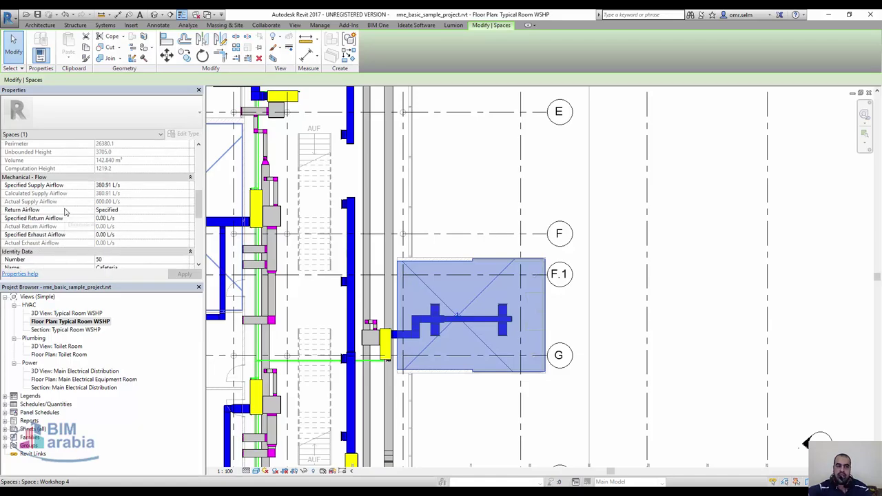
scroll(66, 211, "down", 2)
scroll(65, 212, "down", 2)
scroll(65, 212, "down", 2)
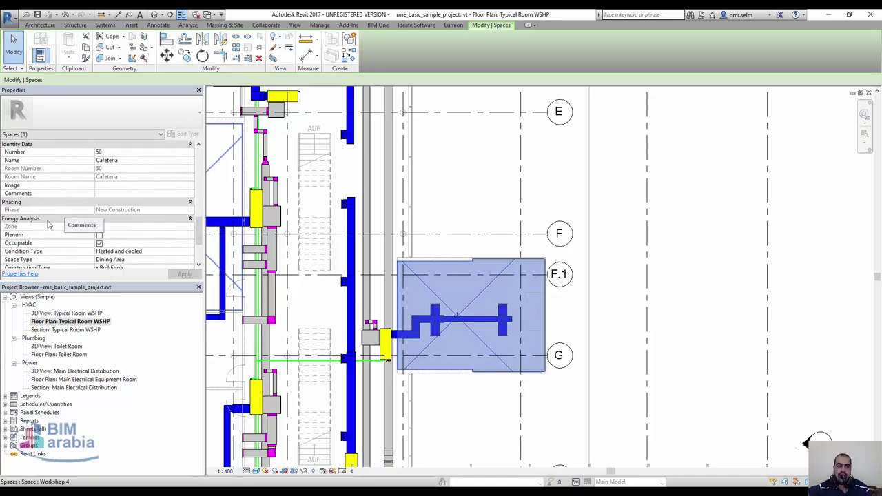
scroll(48, 224, "down", 1)
scroll(48, 224, "down", 1)
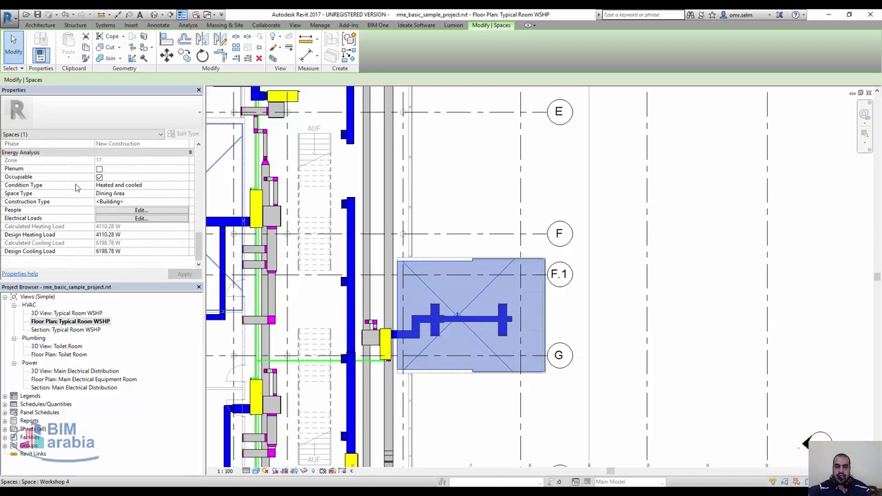
left_click(714, 274)
scroll(503, 248, "down", 2)
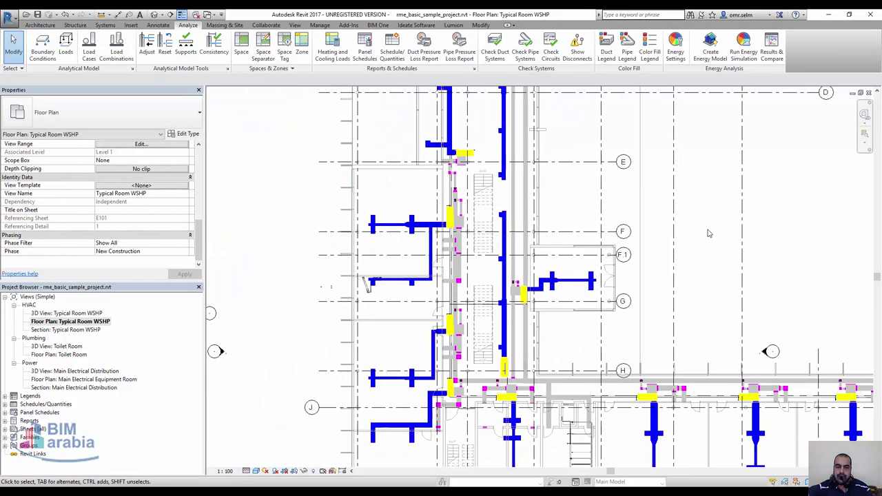
Step: Select the existing default HVAC zone to check it, then deselect it
scroll(503, 248, "down", 2)
scroll(503, 248, "down", 2)
scroll(524, 372, "up", 1)
scroll(523, 372, "up", 3)
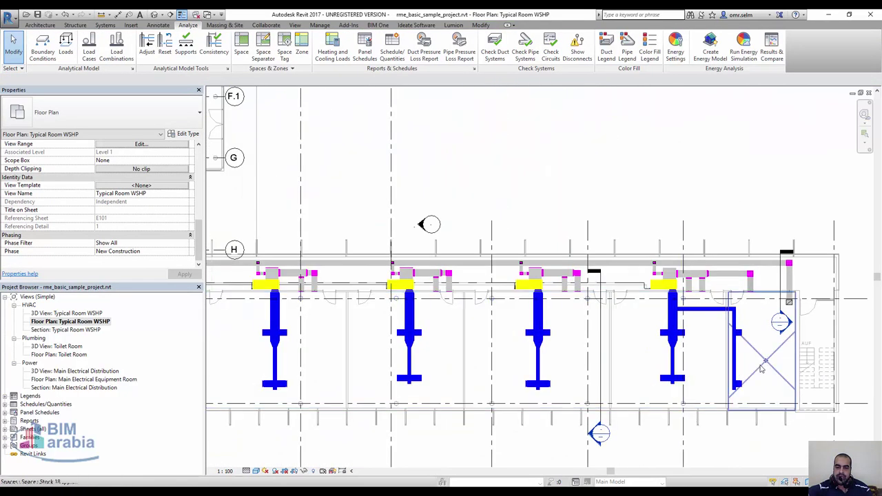
scroll(808, 333, "down", 1)
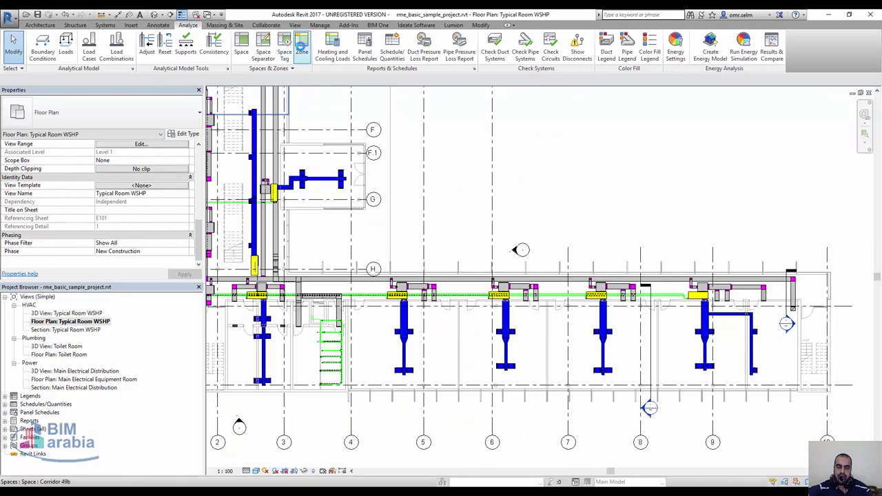
left_click(301, 45)
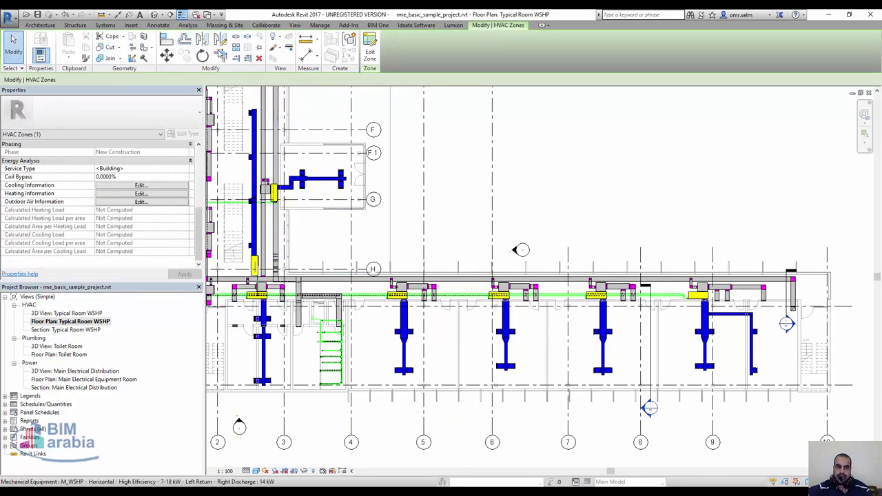
left_click(422, 188)
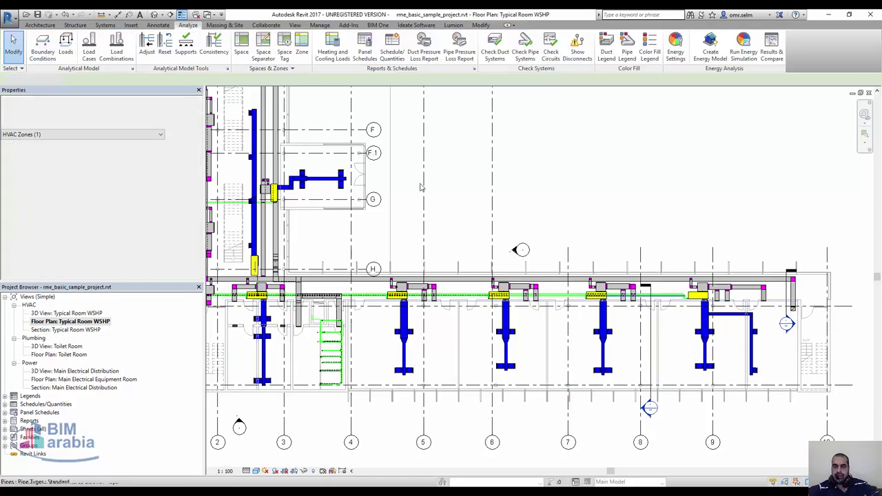
Step: Create a new HVAC zone, Zone 56, and finish editing it
left_click(302, 45)
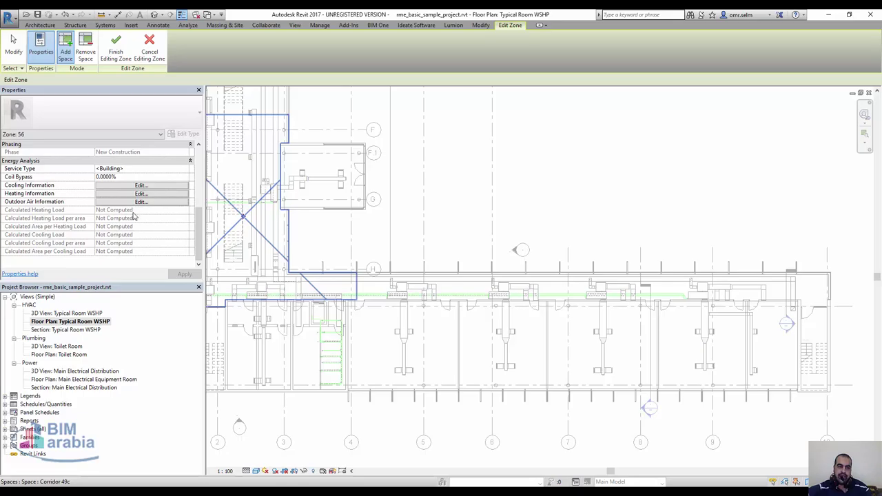
left_click(116, 46)
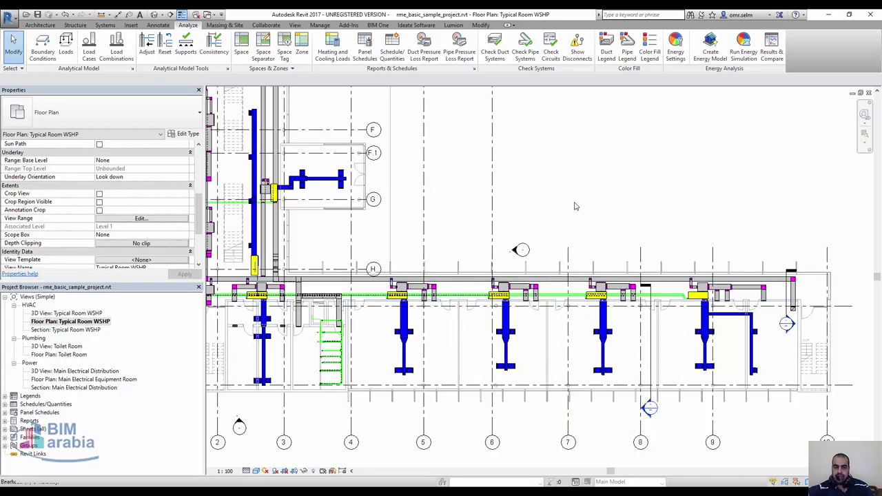
key("v")
key("g")
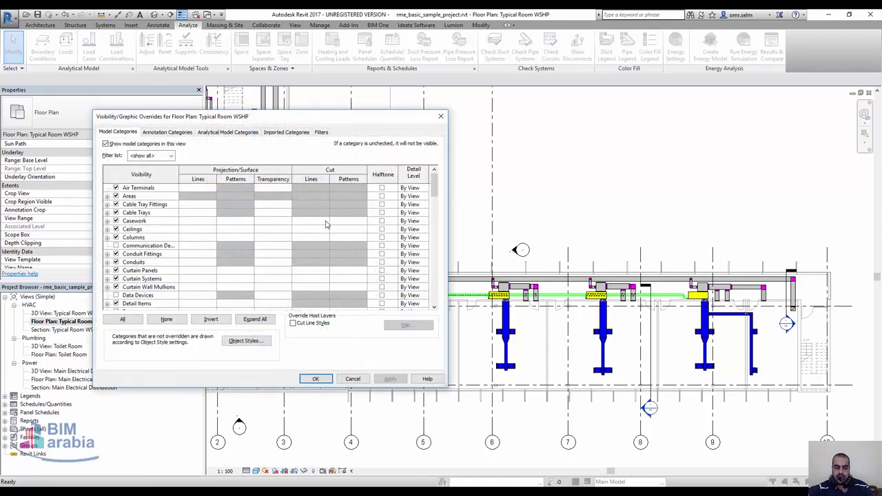
Step: Switch on the HVAC Zones category with its Interior Fill in Visibility/Graphic Overrides and apply
left_click(127, 230)
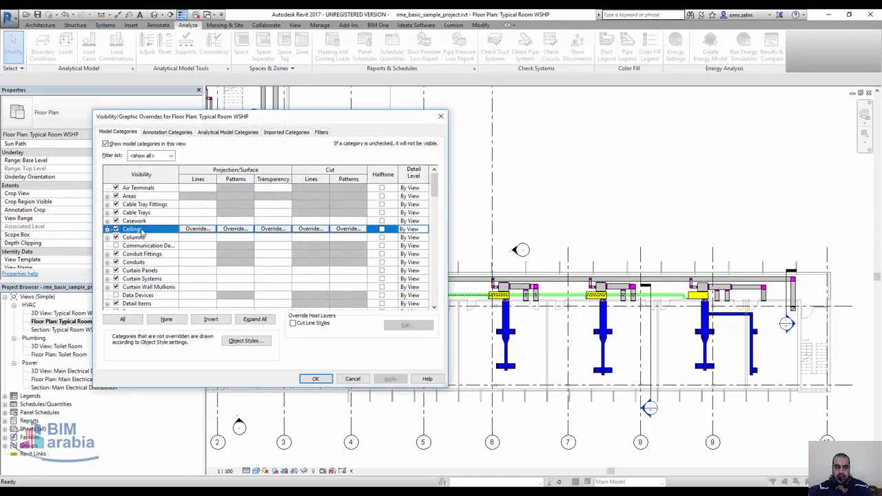
left_click(168, 156)
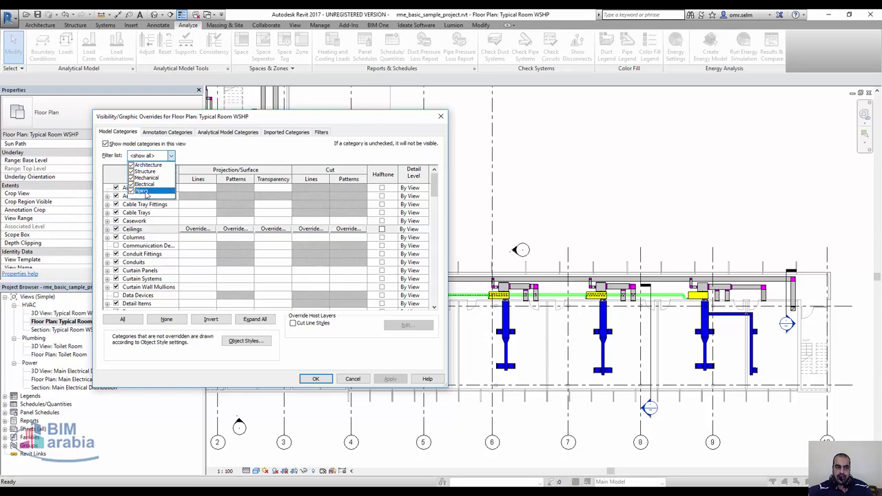
left_click(156, 229)
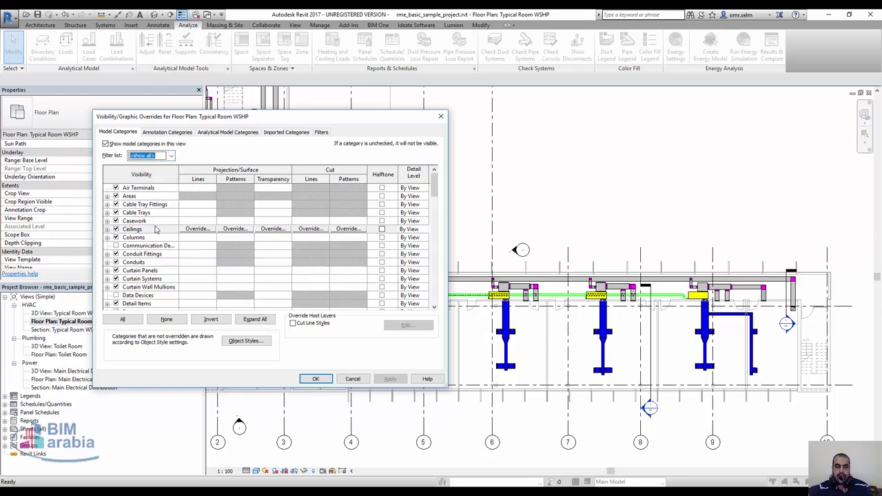
scroll(155, 238, "down", 1)
scroll(151, 262, "down", 6)
scroll(146, 275, "down", 2)
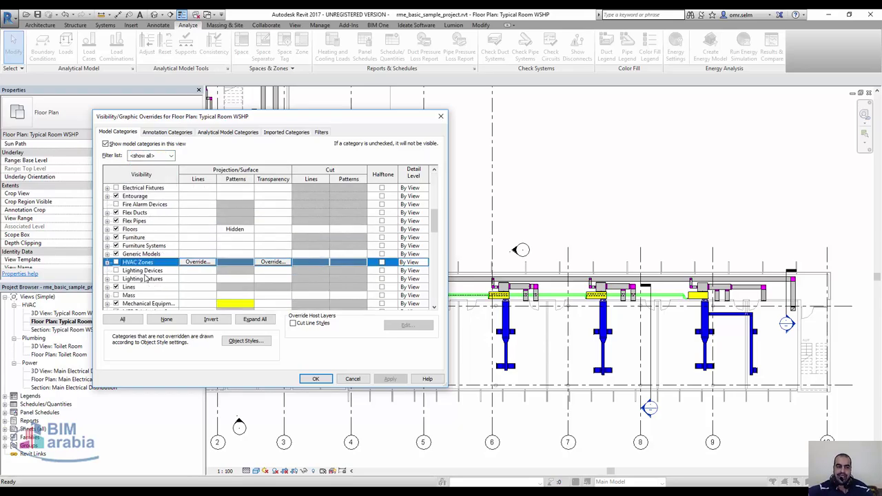
left_click(115, 263)
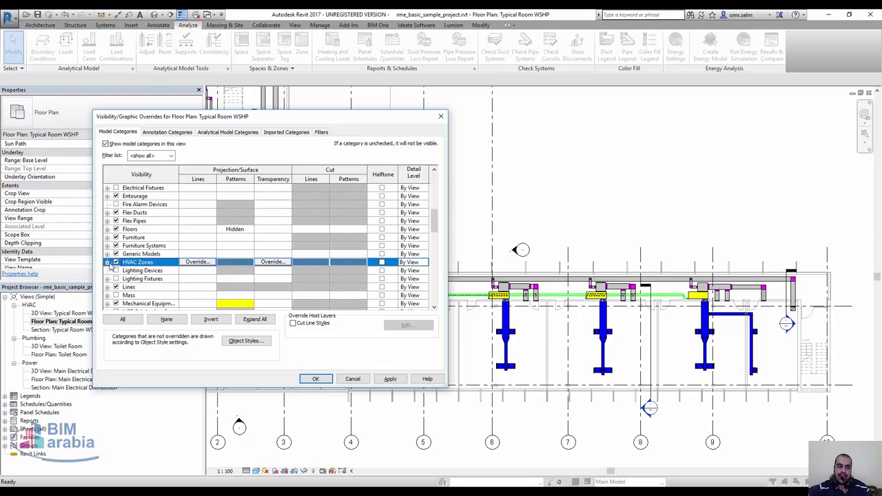
left_click(108, 263)
left_click(123, 287)
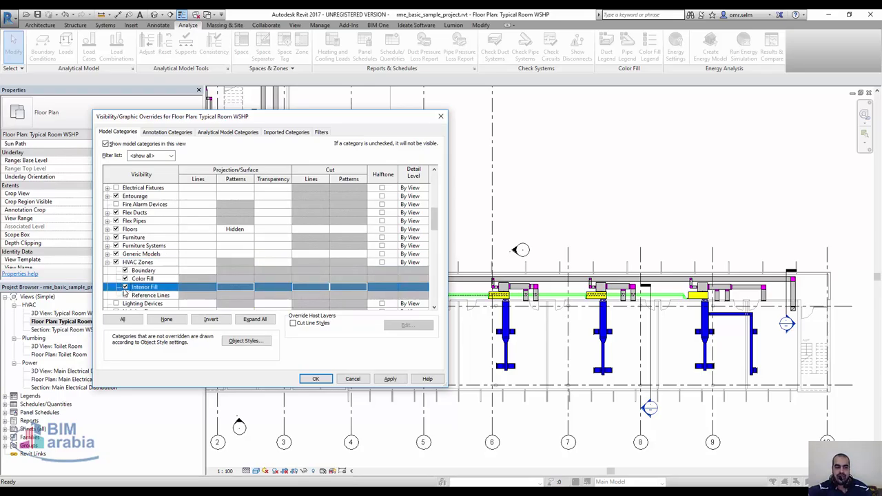
left_click(316, 378)
left_click(240, 218)
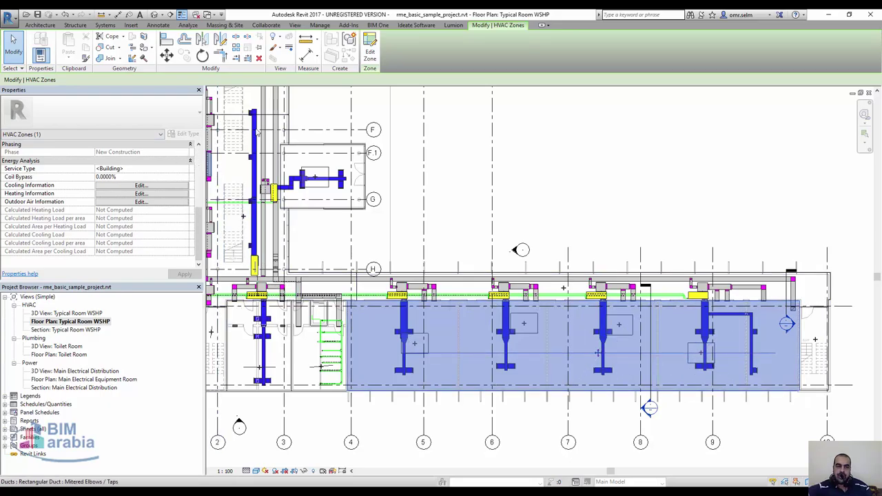
scroll(185, 168, "up", 3)
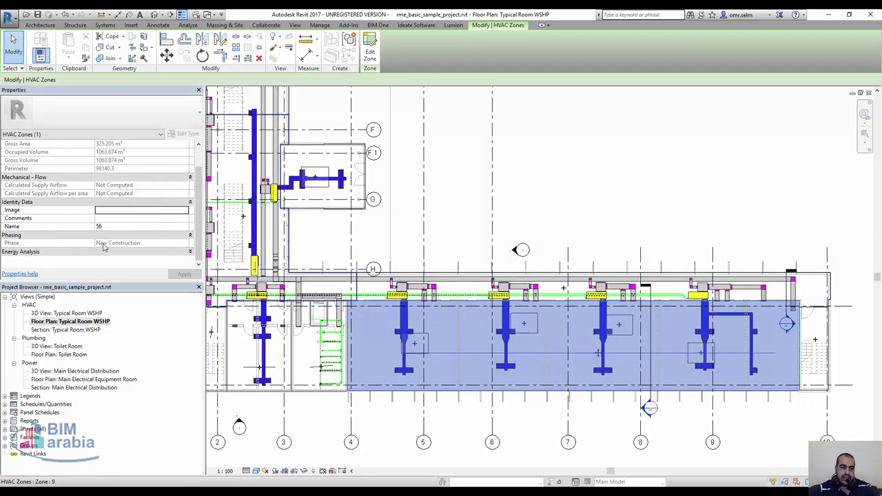
left_click(104, 251)
left_click(134, 177)
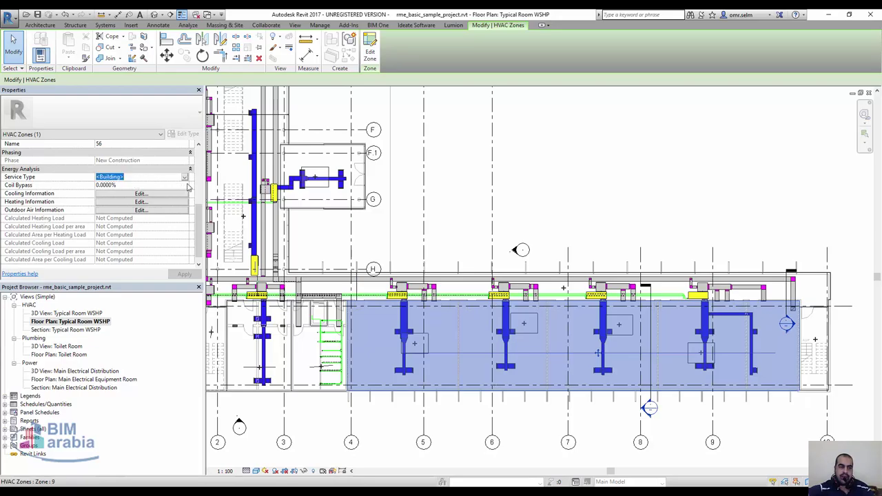
left_click(185, 178)
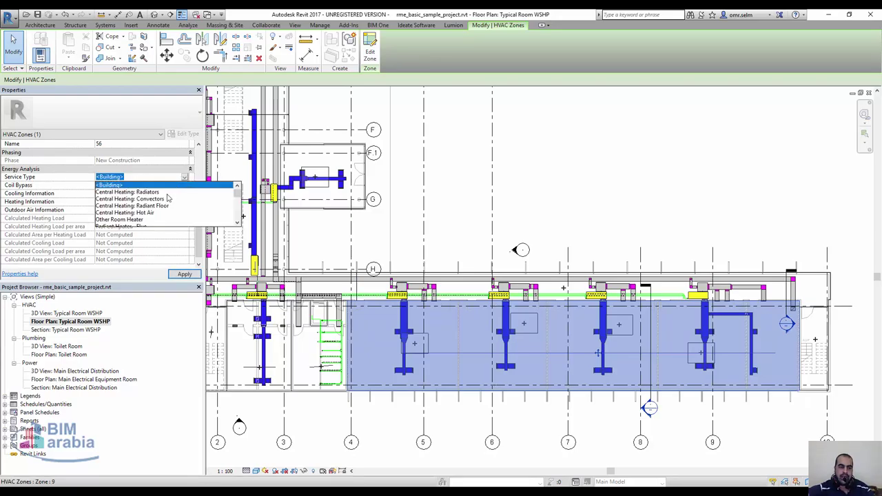
scroll(124, 207, "down", 1)
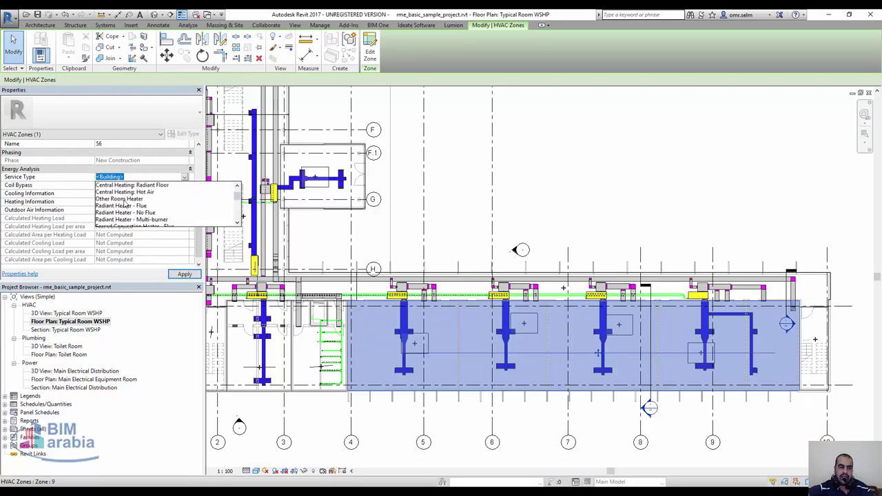
scroll(109, 213, "down", 1)
scroll(131, 215, "down", 1)
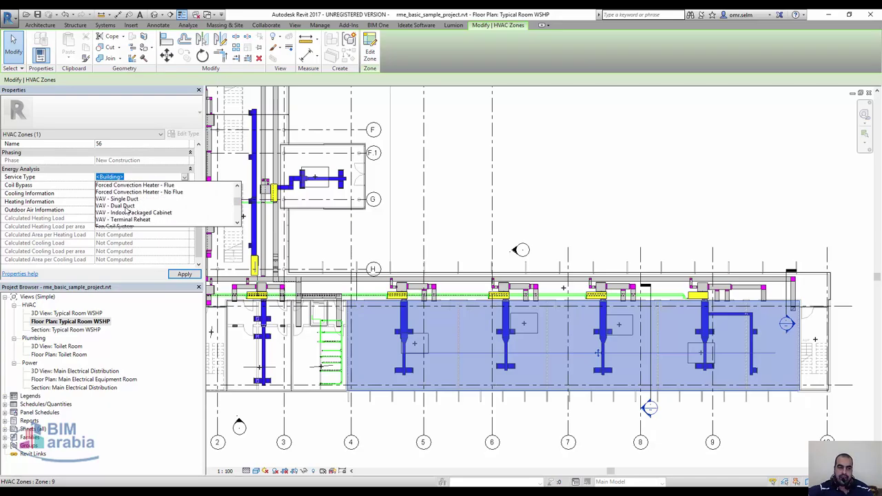
scroll(136, 213, "down", 1)
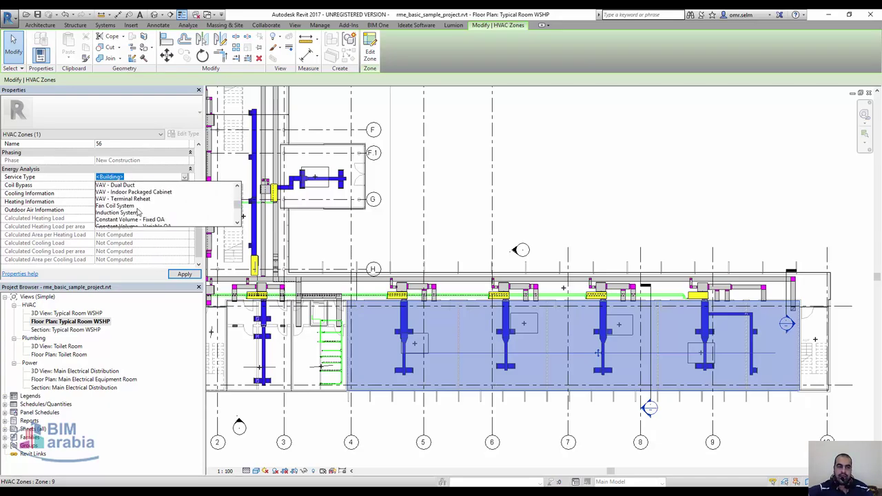
left_click(79, 185)
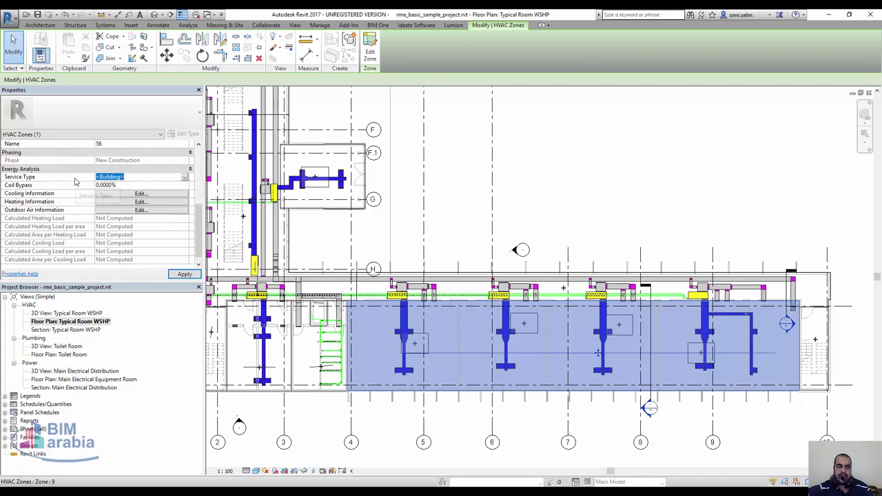
left_click(144, 185)
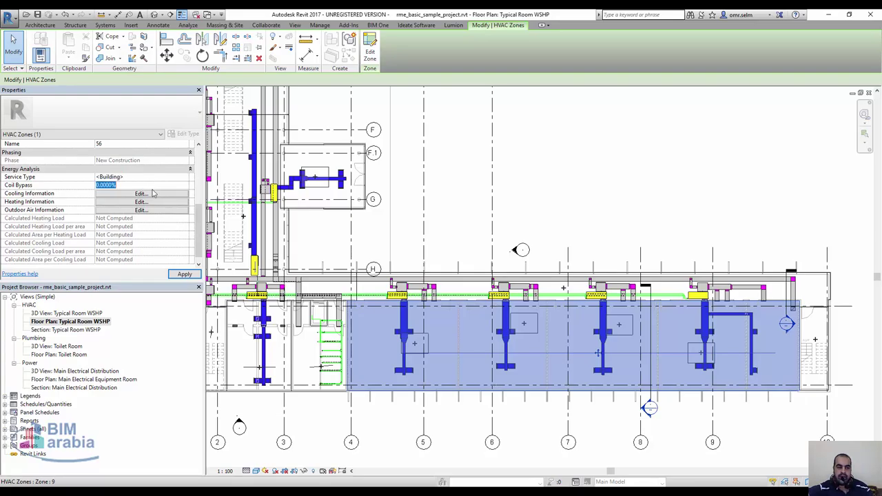
left_click(141, 195)
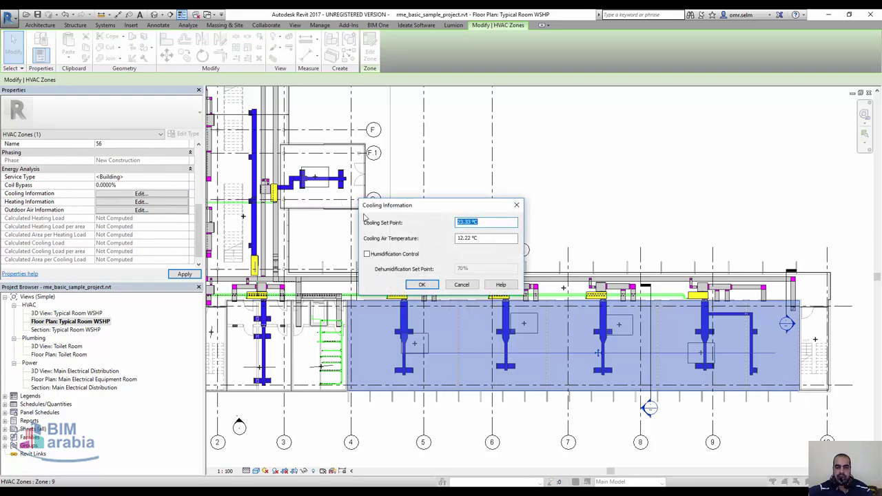
Step: Close Cooling Information keeping the 23.33 °C set point, switch to Analyze, and deselect the zone
left_click(422, 284)
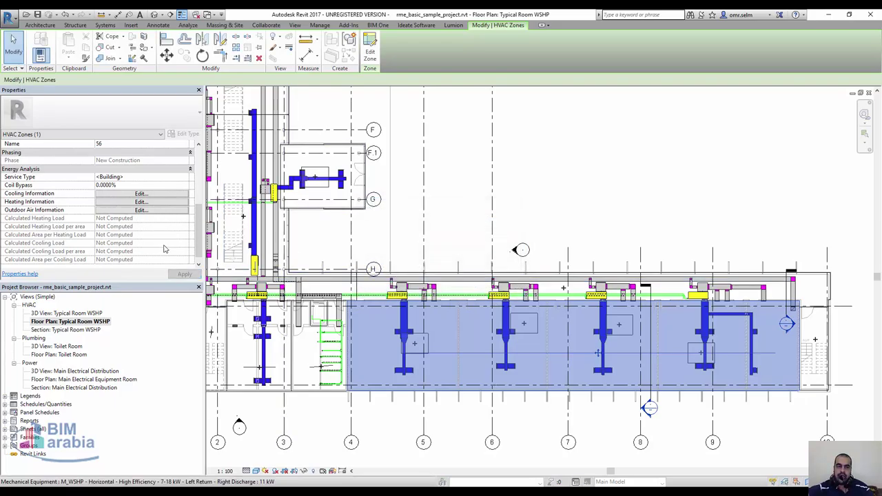
left_click(188, 25)
key("Escape")
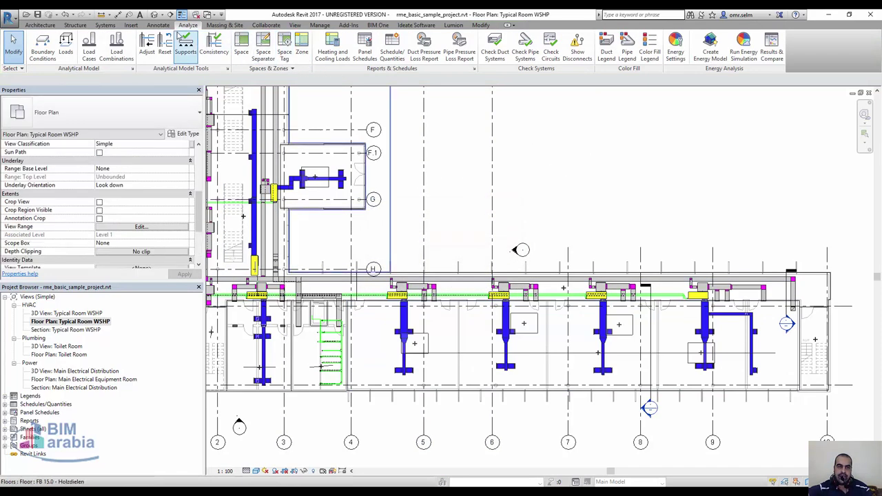
Step: Calculate Heating and Cooling Loads using the Office building type located in Munich, Germany
left_click(333, 55)
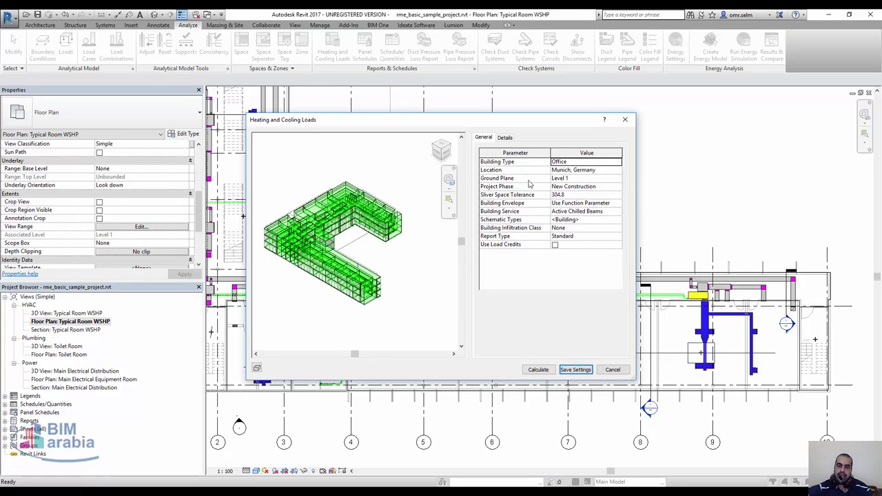
left_click(538, 370)
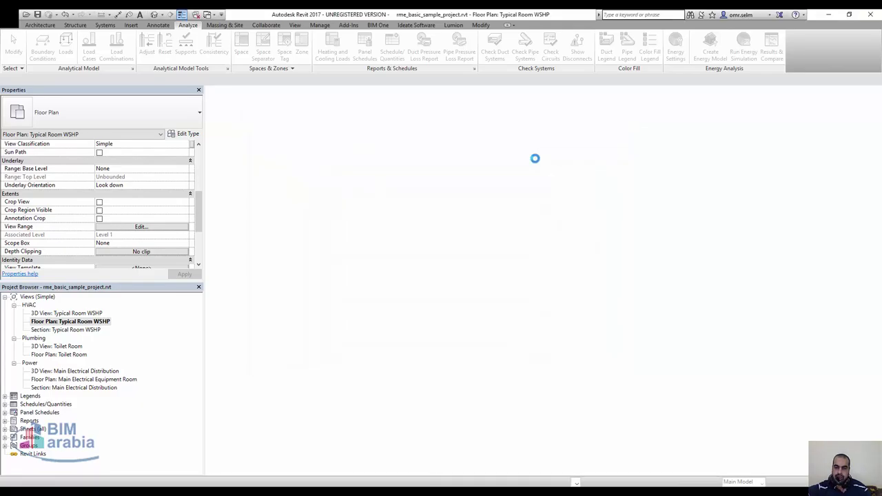
Step: Scroll through Loads Report (2) zone summaries, then return to Floor Plan: Typical Room WSHP
scroll(665, 241, "down", 3)
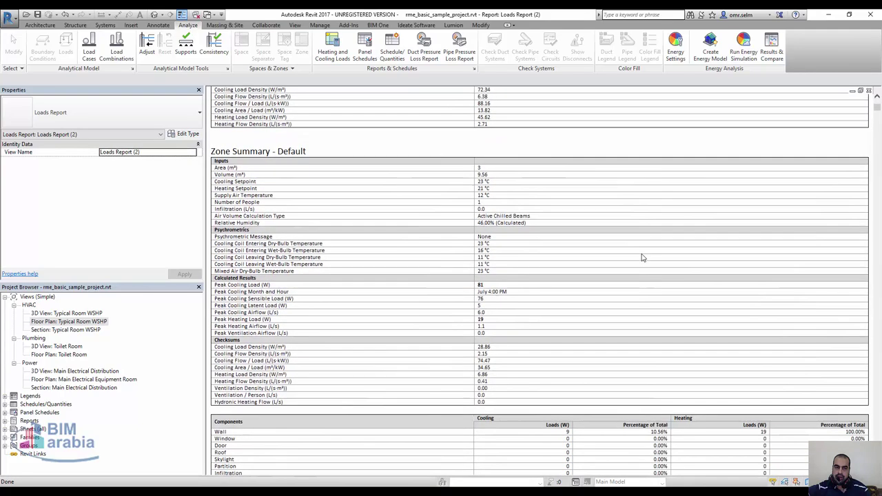
scroll(403, 317, "up", 3)
scroll(284, 369, "down", 3)
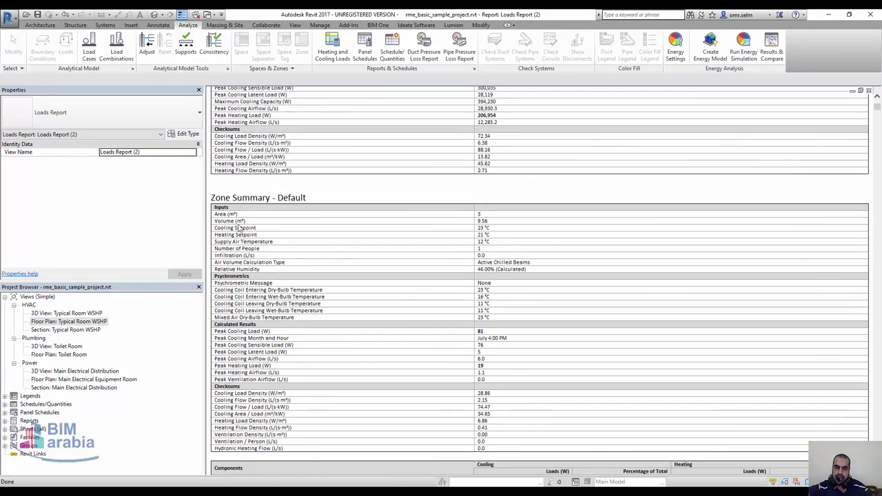
scroll(338, 312, "down", 3)
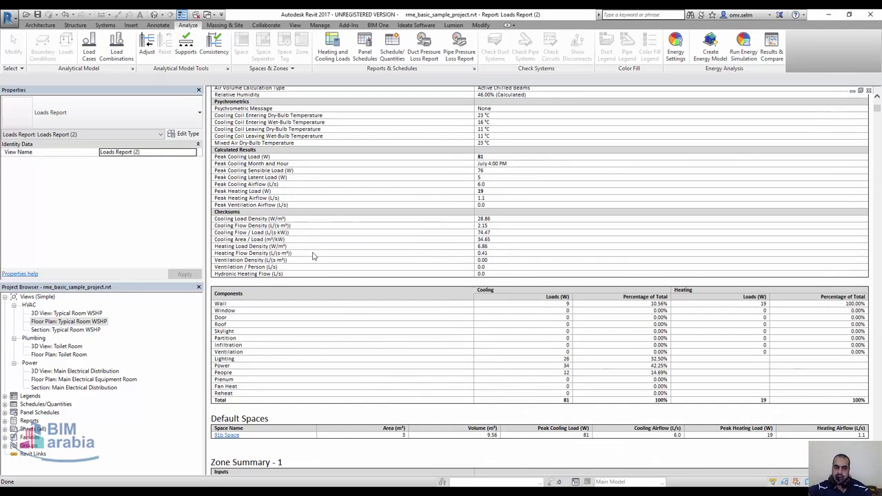
scroll(318, 275, "down", 2)
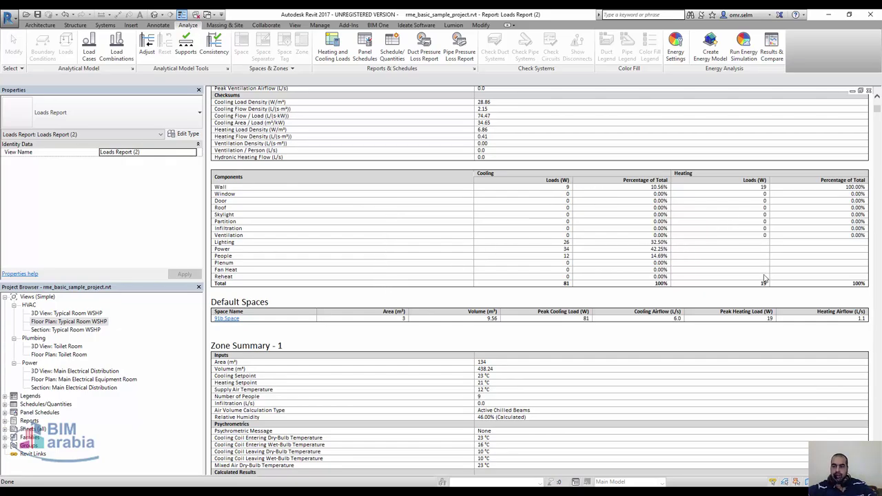
scroll(541, 303, "down", 4)
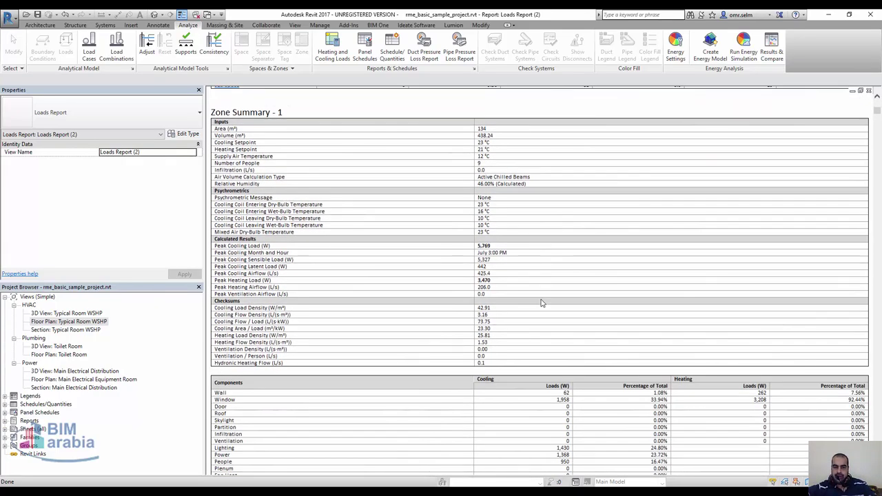
key("ctrl+Tab")
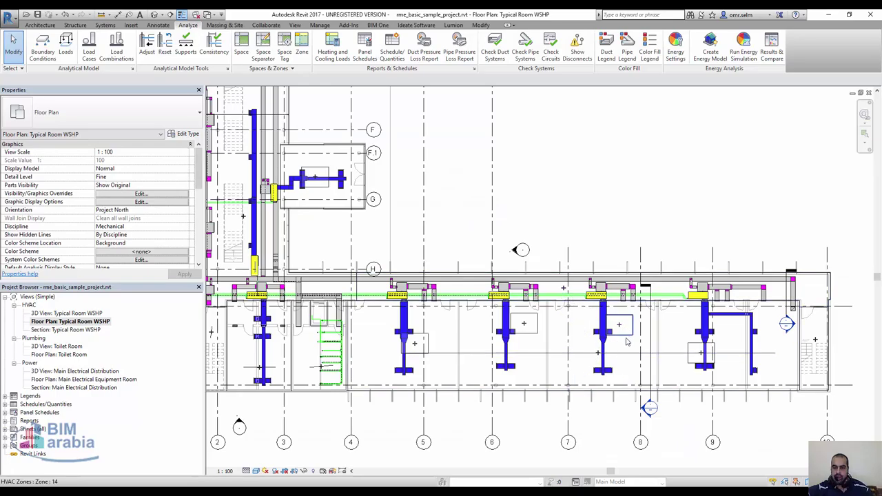
Step: Select Zone 56 and show its calculated loads: 8810.08 W heating, 33973.17 W cooling
left_click(622, 355)
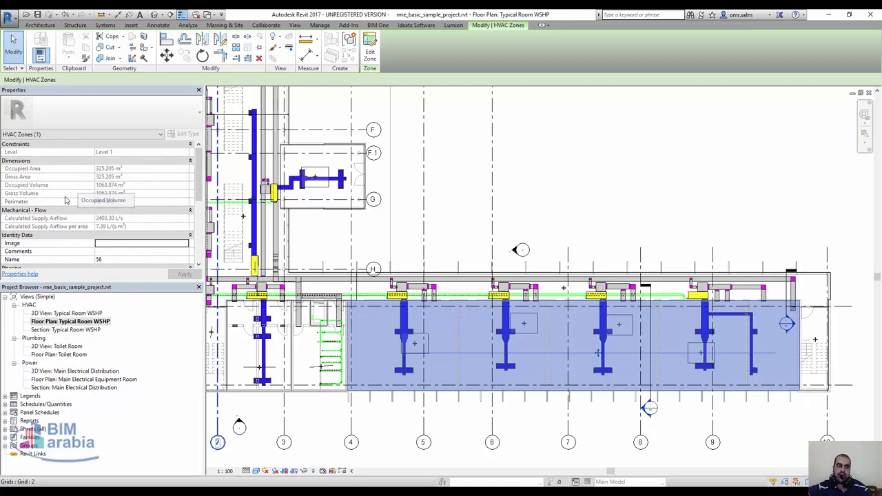
scroll(67, 201, "down", 2)
scroll(76, 217, "down", 2)
scroll(88, 232, "down", 1)
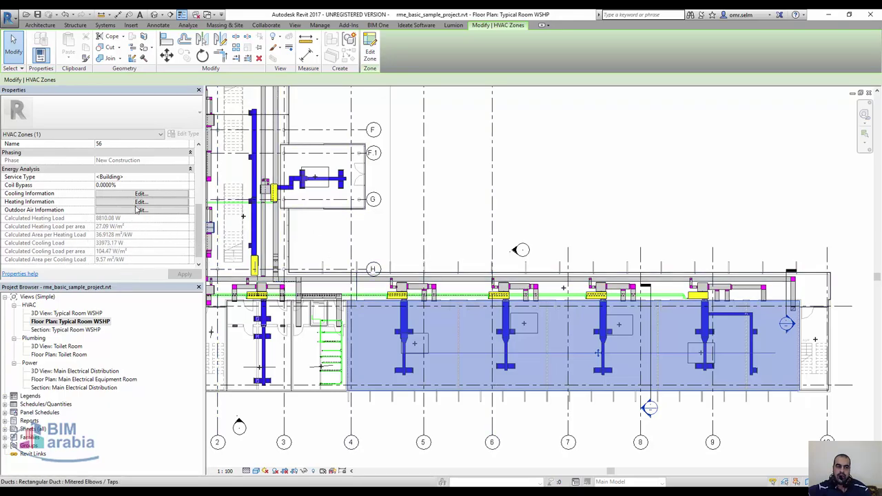
Step: In Zone 56's Outdoor Air Information, tick Outdoor Air per Person and confirm
left_click(140, 210)
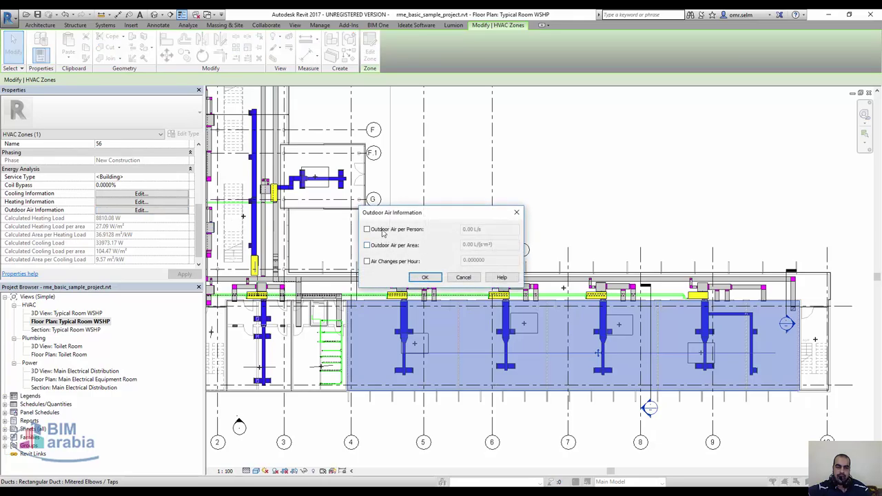
left_click(383, 233)
left_click(440, 279)
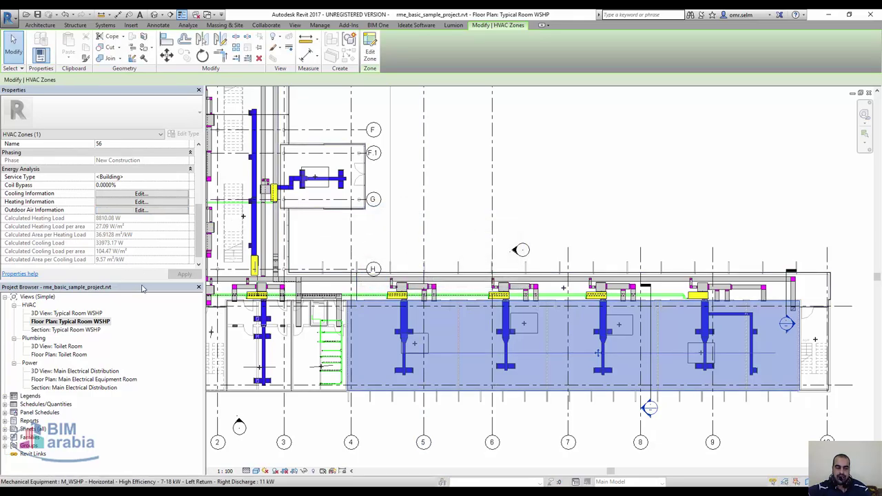